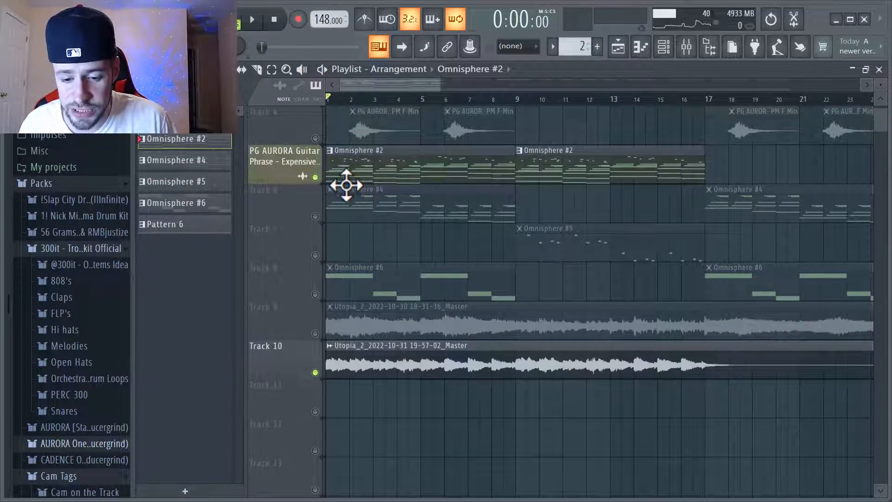
- Open the Omnisphere #2 pattern from the playlist in the piano roll and examine its notes from the high melody to the bass
double_click(343, 181)
scroll(351, 186, "down", 3)
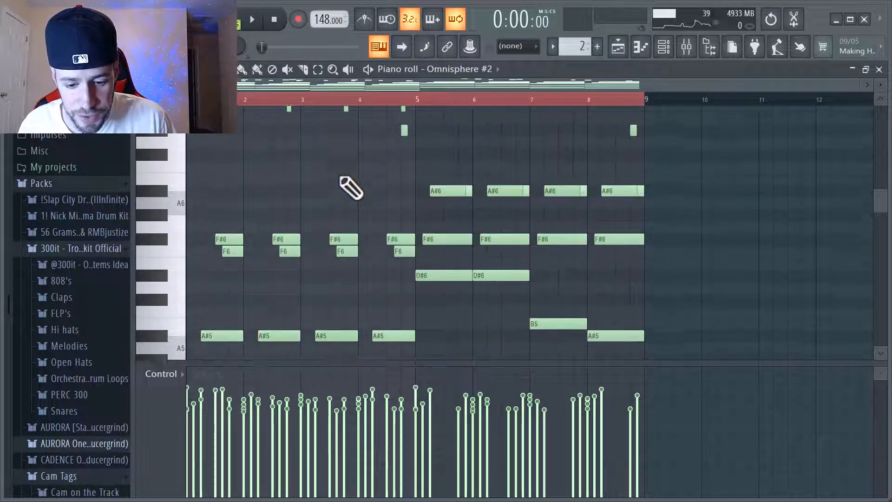
scroll(328, 192, "down", 3)
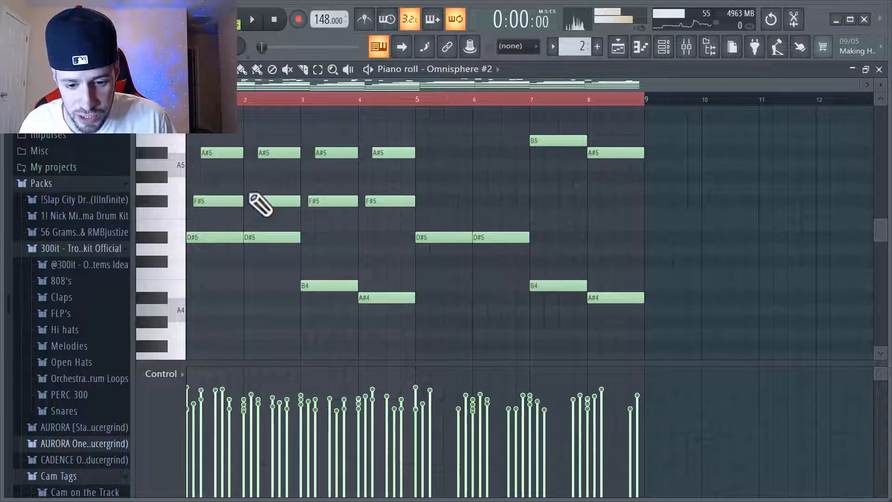
scroll(265, 223, "up", 5)
scroll(261, 223, "up", 6)
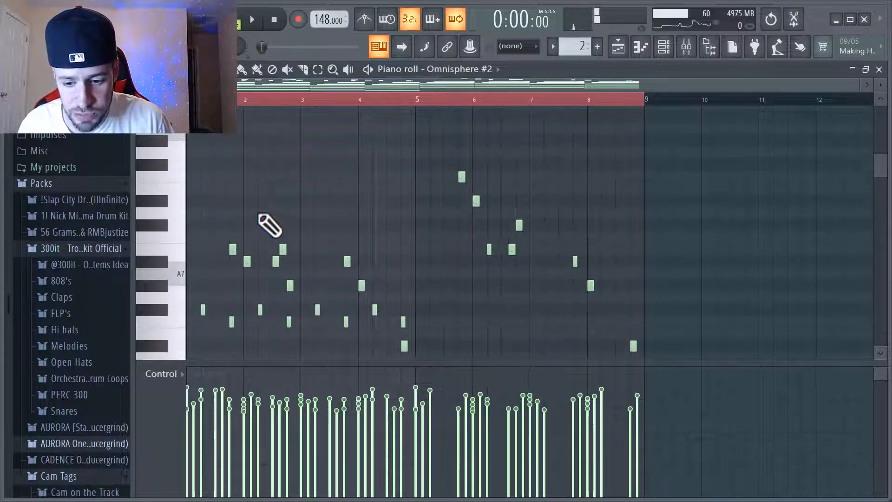
scroll(261, 223, "down", 16)
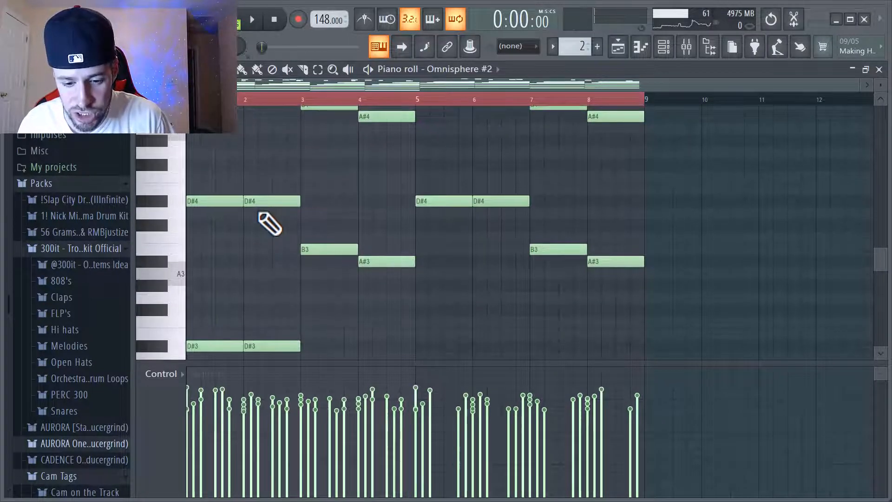
scroll(269, 223, "down", 2)
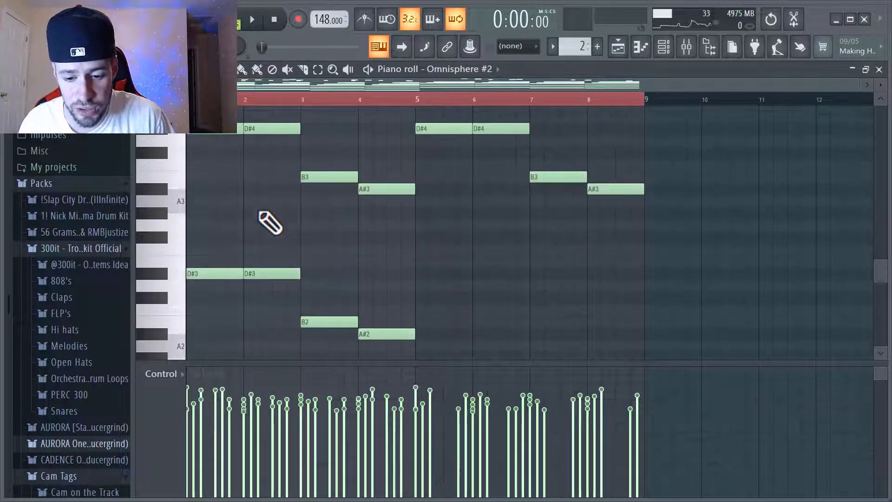
scroll(285, 214, "up", 9)
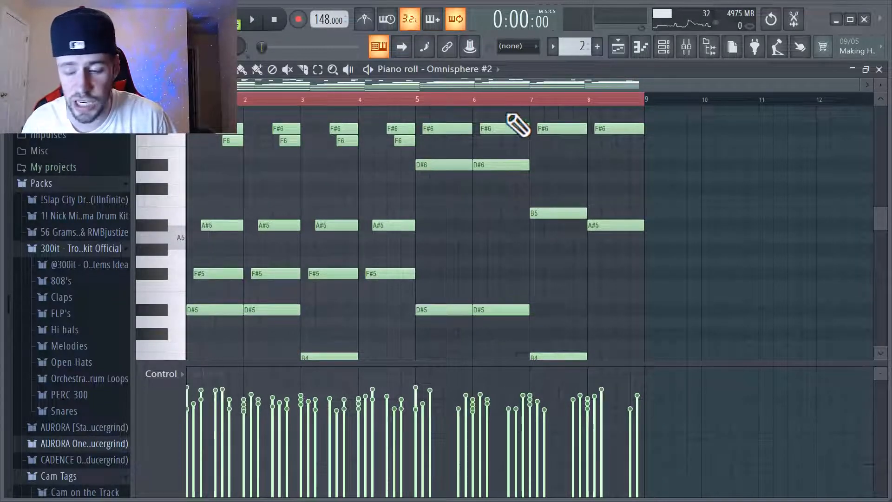
- Reopen the Omnisphere #2 pattern from the playlist and play it back while following its high melody and chord notes
left_click(618, 46)
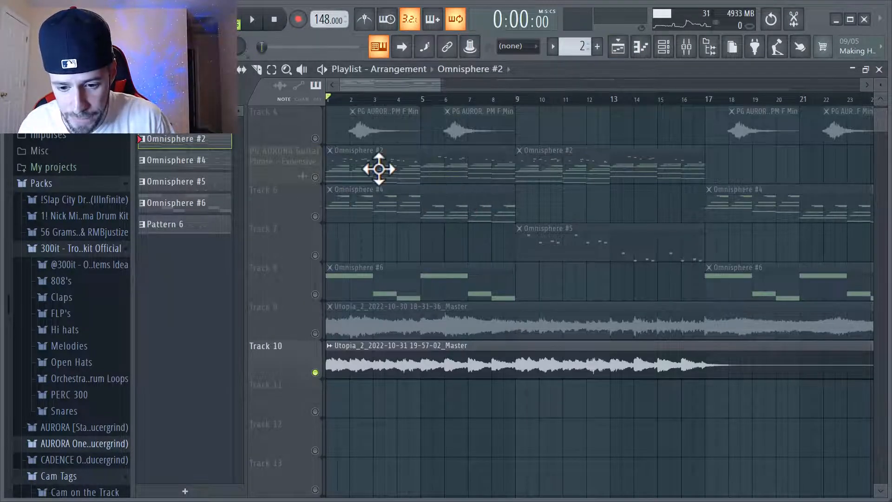
double_click(379, 169)
key("space")
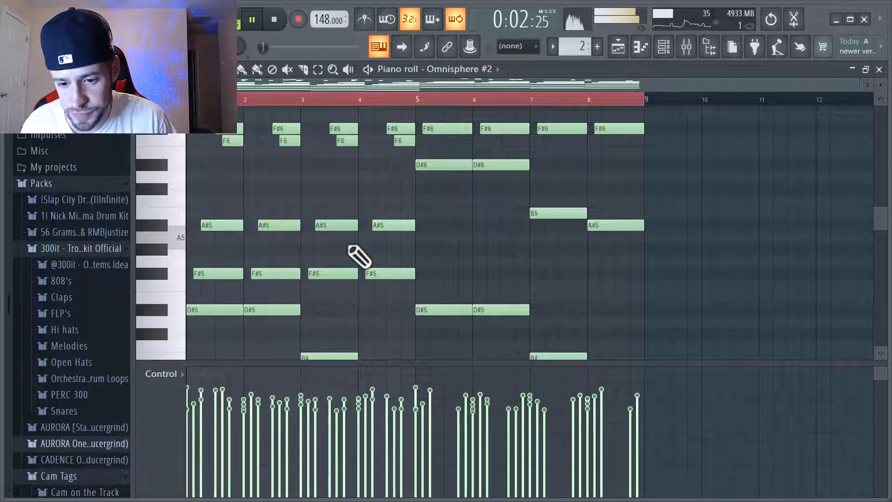
scroll(361, 255, "up", 9)
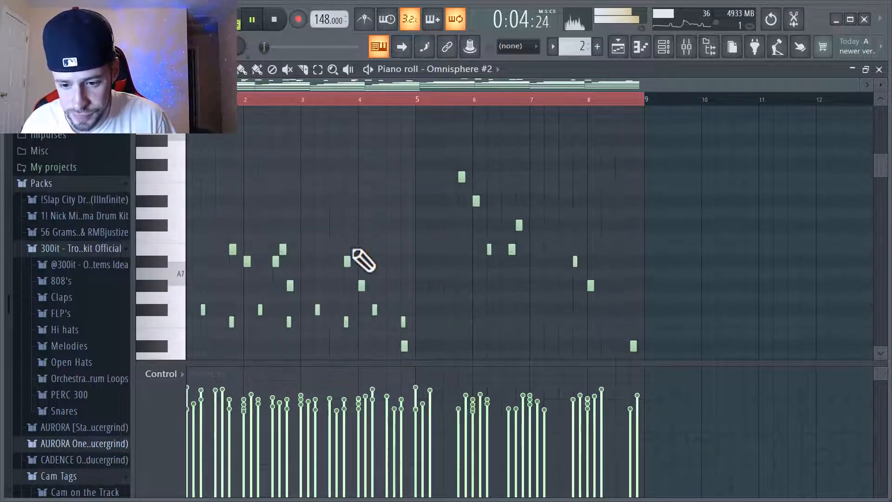
scroll(364, 261, "down", 7)
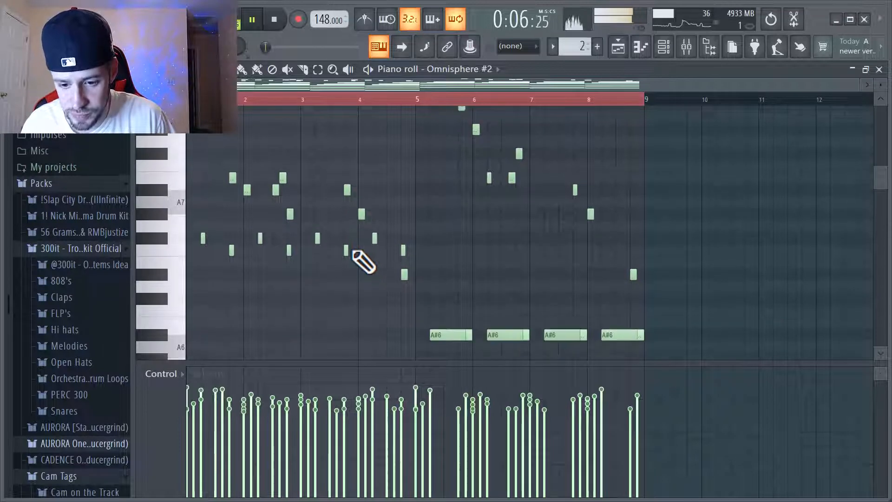
scroll(364, 262, "down", 5)
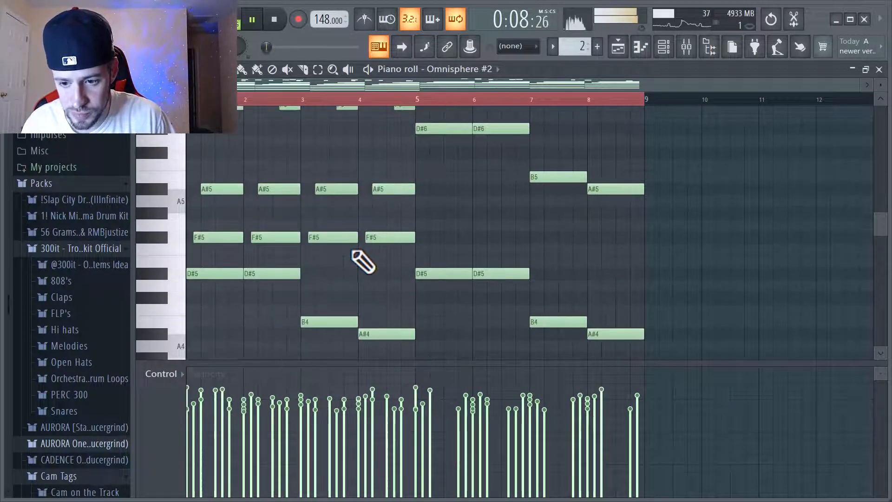
scroll(364, 263, "up", 6)
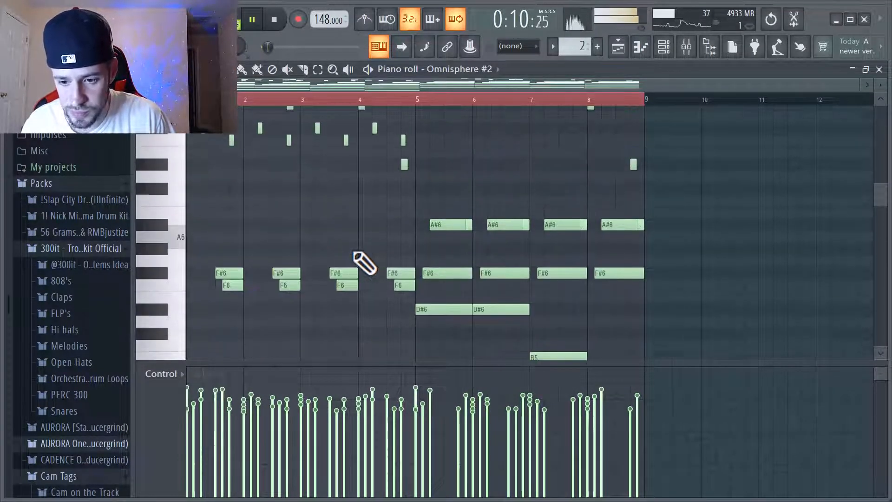
scroll(364, 260, "up", 5)
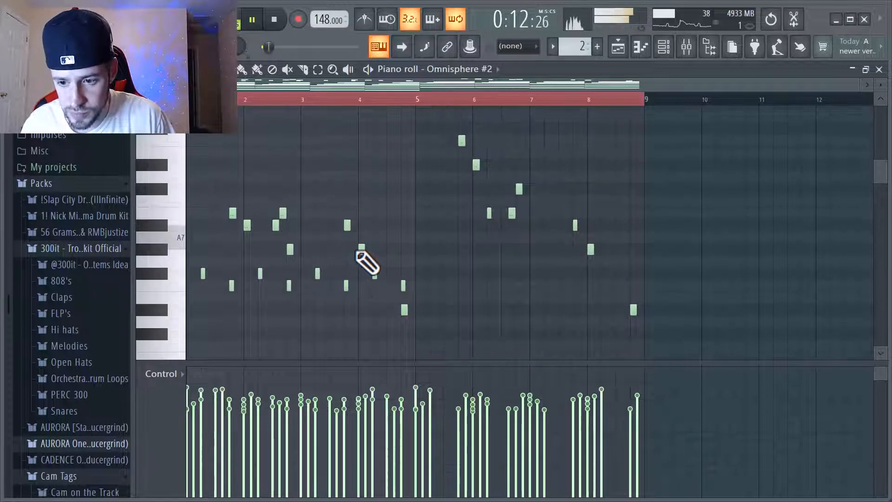
key("space")
scroll(355, 180, "down", 10)
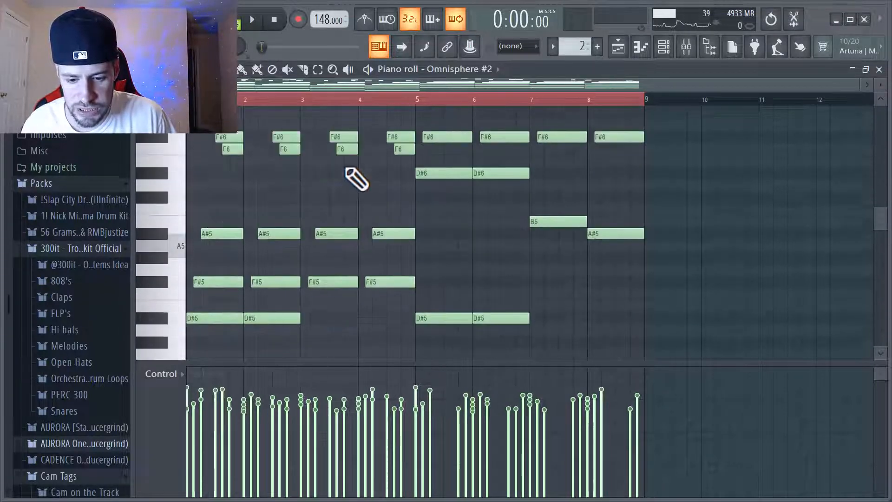
scroll(247, 232, "up", 8)
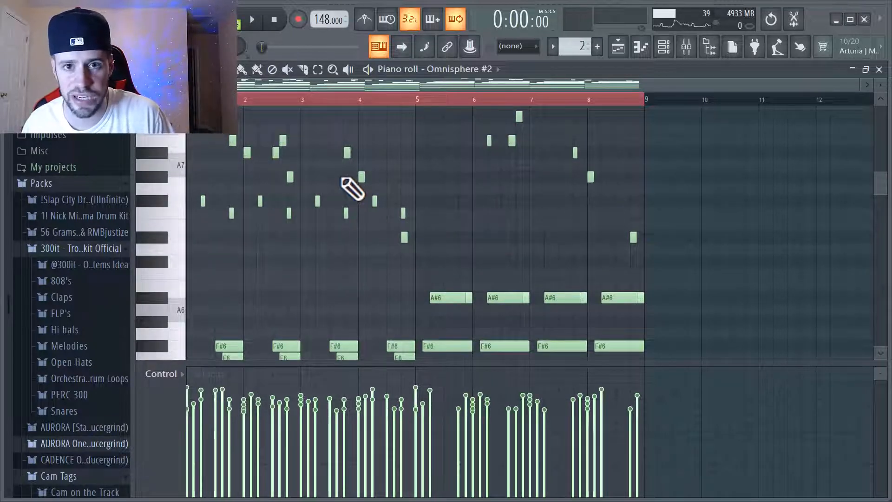
- Check the mixer briefly, and open the Omnisphere #4 pattern in the piano roll to look over its notes
left_click(687, 46)
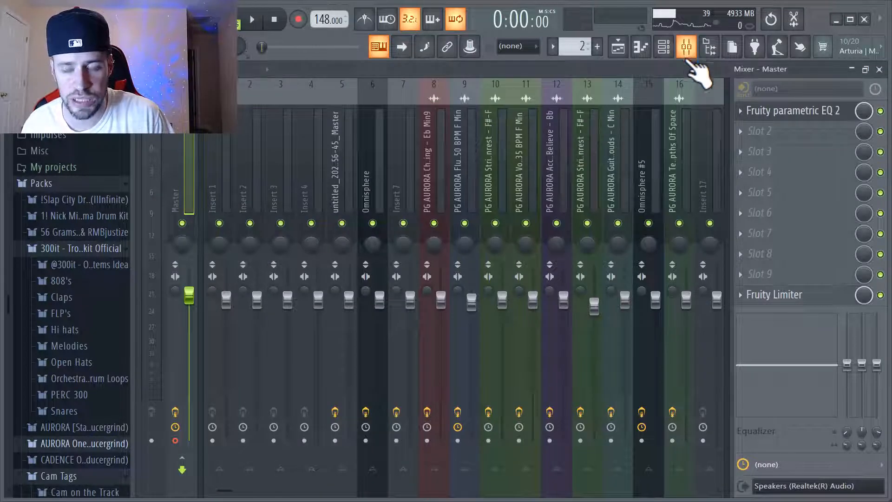
left_click(687, 53)
double_click(339, 319)
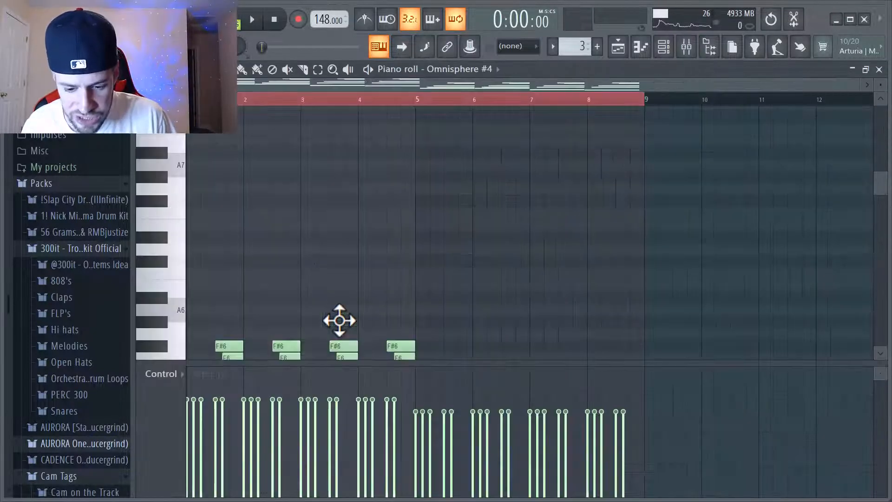
scroll(335, 302, "down", 5)
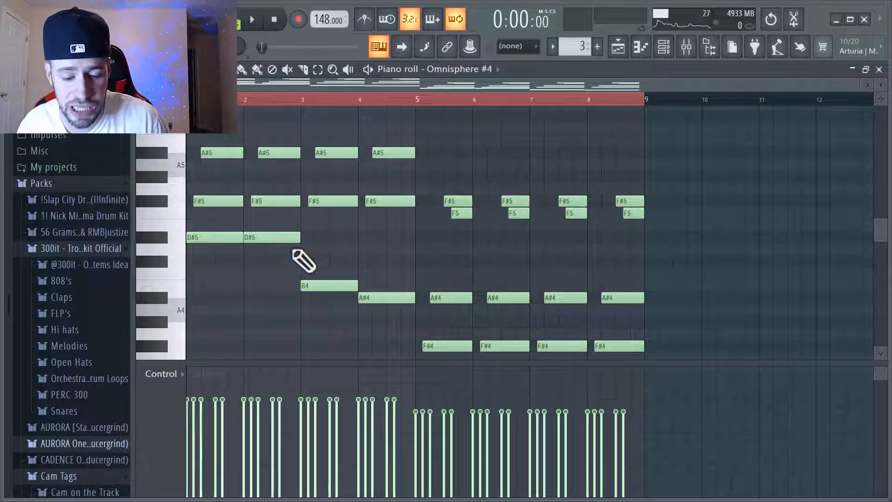
scroll(262, 239, "up", 2)
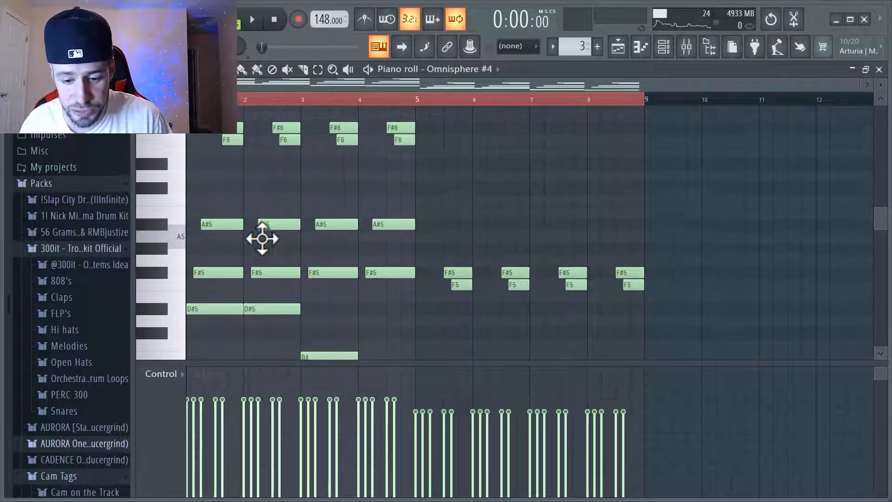
- Play back the Omnisphere #4 pattern while following its upper and lower notes, and stop playback
key("space")
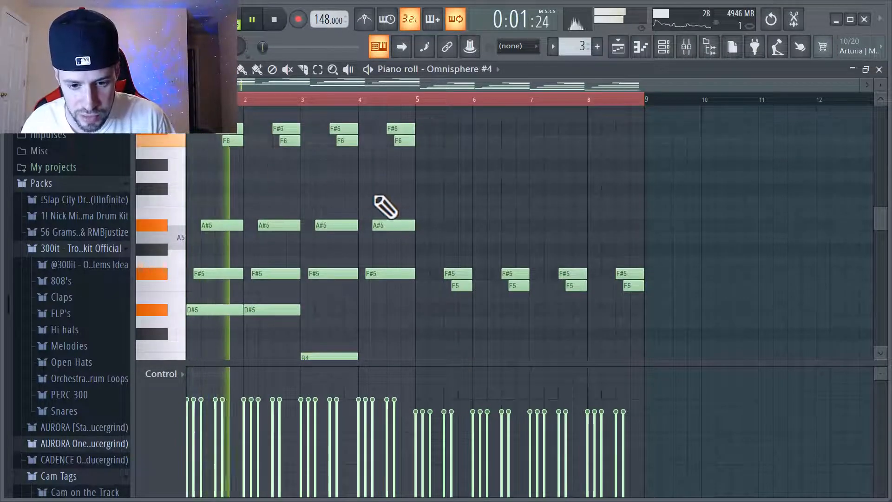
scroll(384, 204, "down", 1)
scroll(372, 193, "up", 1)
scroll(371, 192, "down", 2)
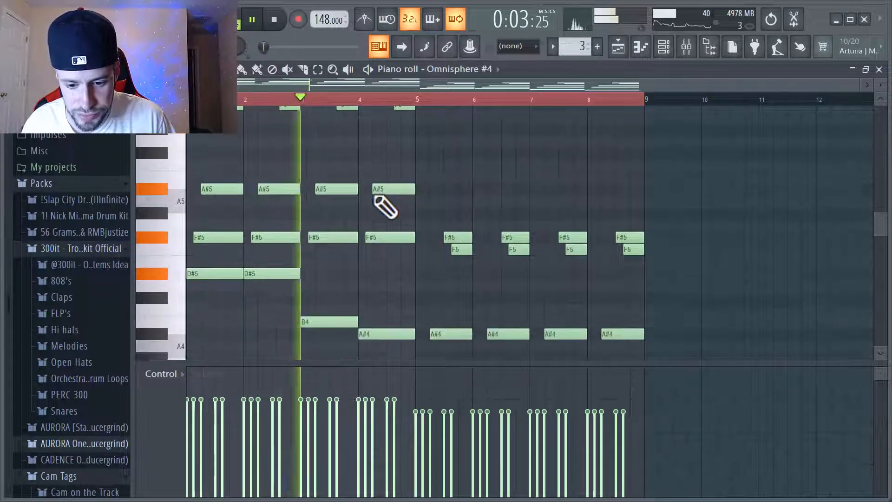
scroll(374, 195, "up", 1)
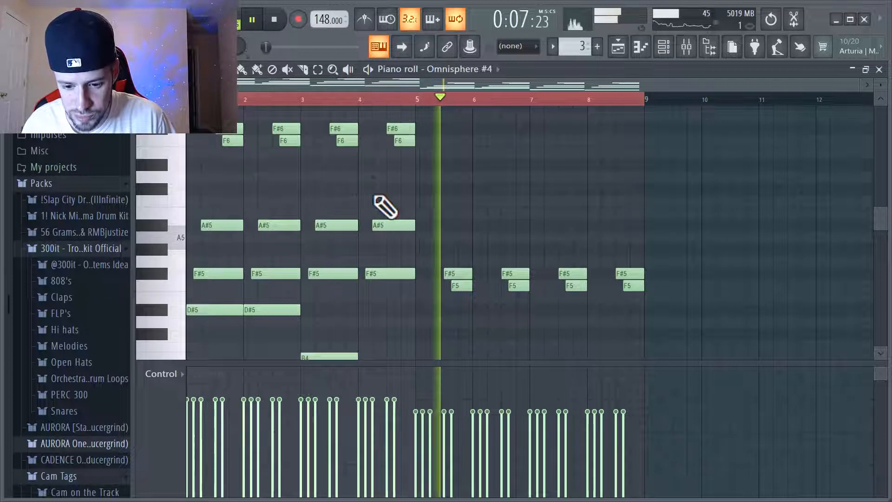
scroll(374, 197, "down", 3)
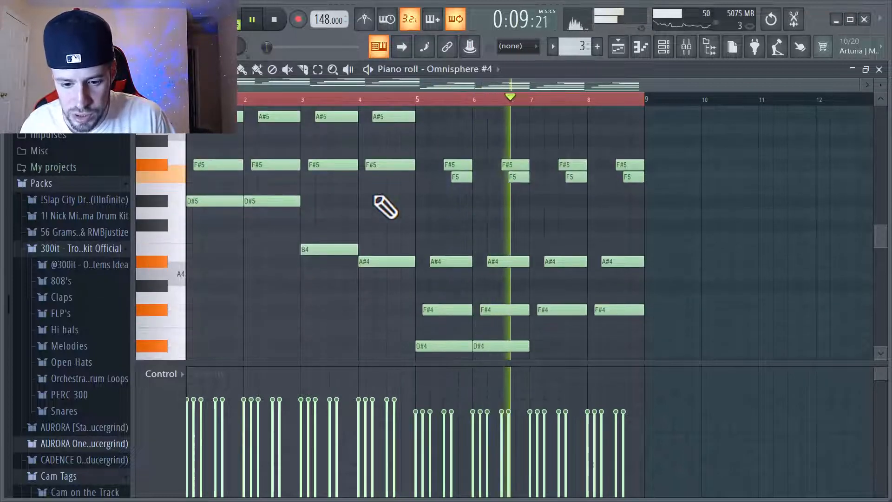
key("space")
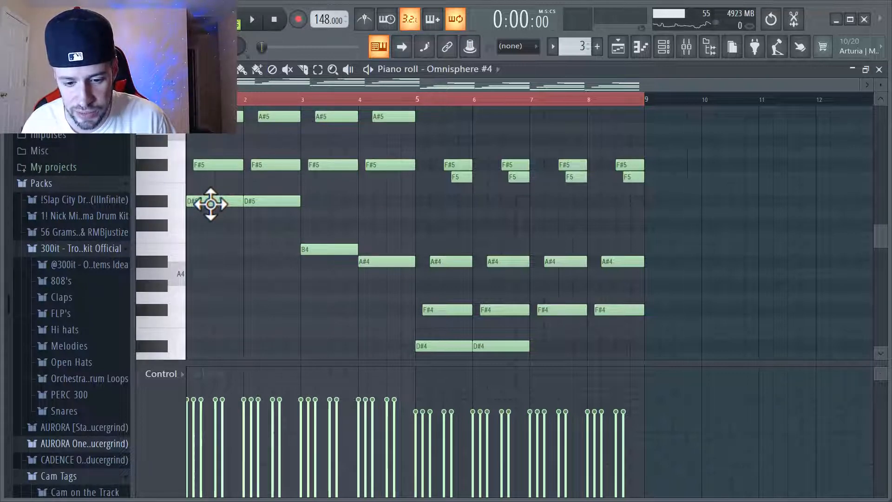
- Audition the D#5, B4 and A#4 root notes in the first four bars of Omnisphere #4 and examine the lower notes in its second half
left_click(210, 204)
left_click(316, 253)
left_click(387, 267)
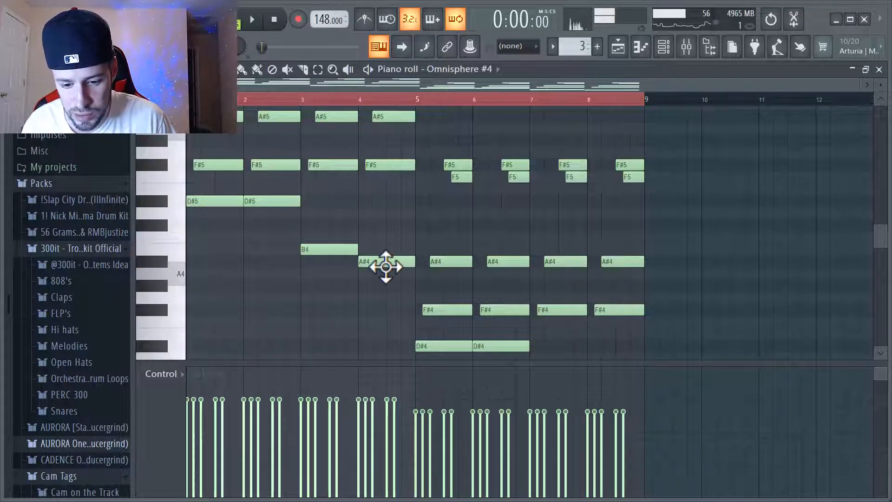
scroll(412, 284, "down", 3)
scroll(407, 278, "up", 4)
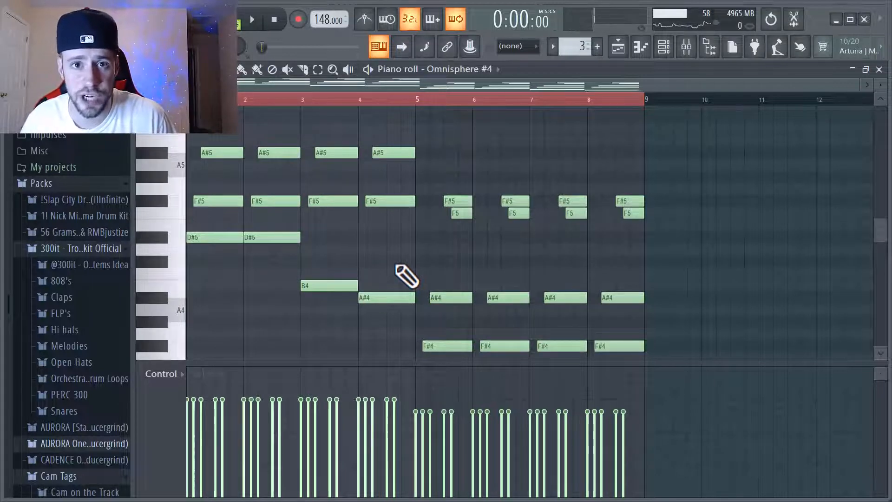
scroll(369, 247, "up", 1)
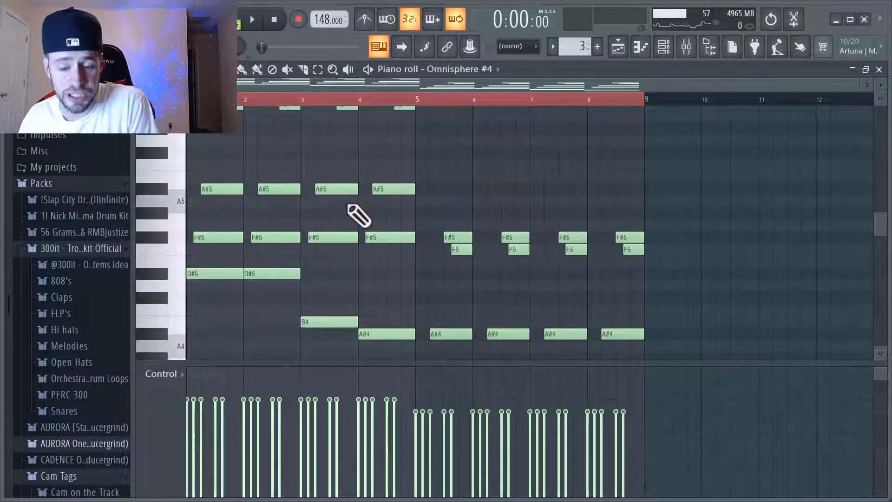
scroll(488, 237, "down", 4)
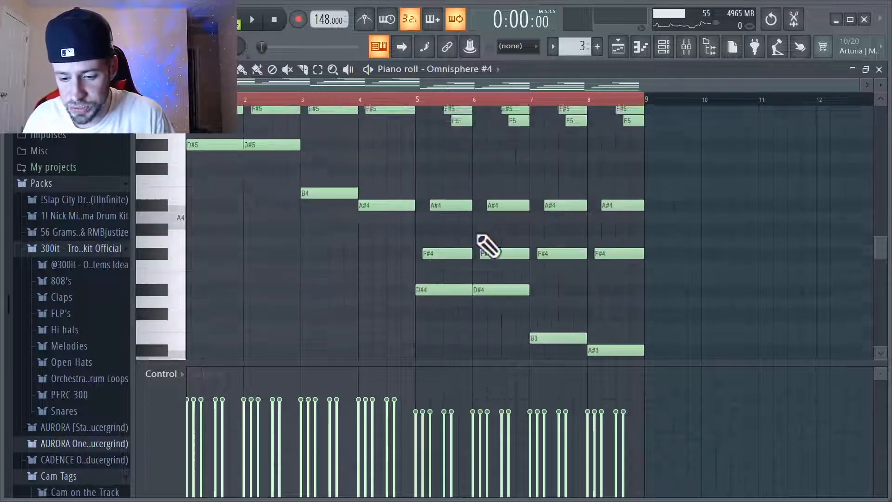
- Open the first Omnisphere pattern from the playlist in the piano roll, examine its repeating chord notes and play it back briefly
key("F5")
double_click(341, 128)
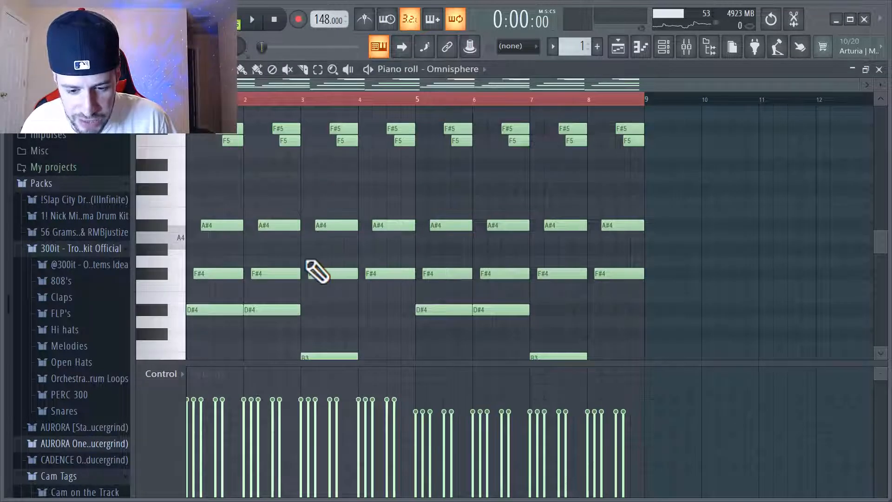
scroll(310, 269, "up", 2)
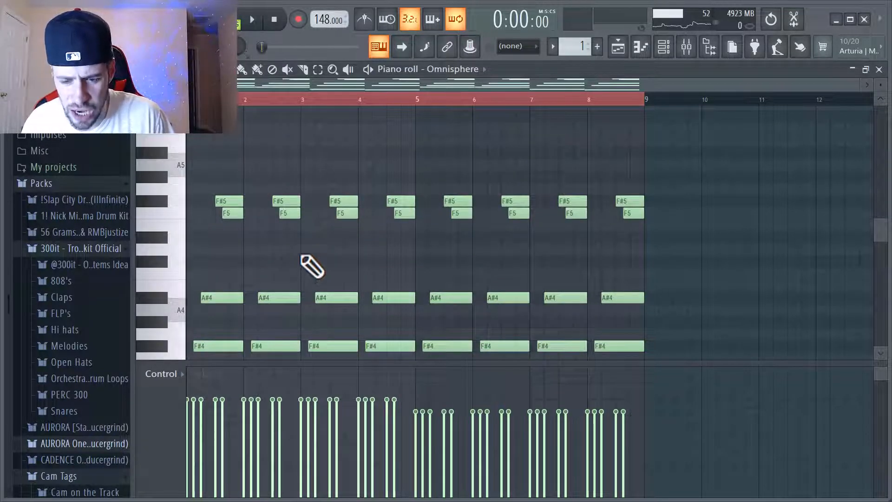
scroll(312, 265, "down", 3)
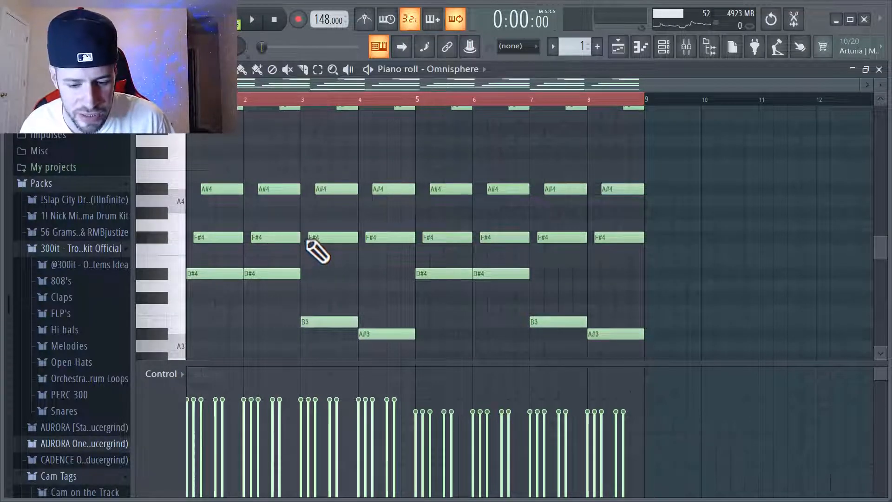
scroll(304, 246, "up", 2)
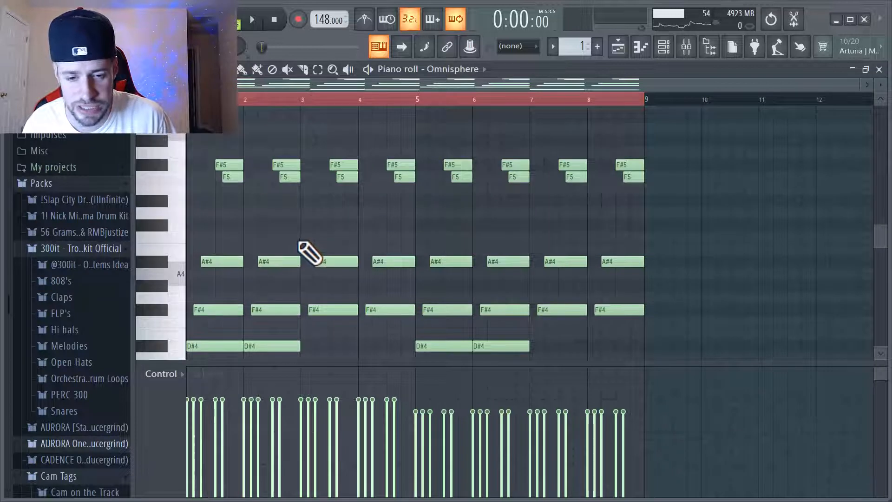
scroll(276, 250, "down", 1)
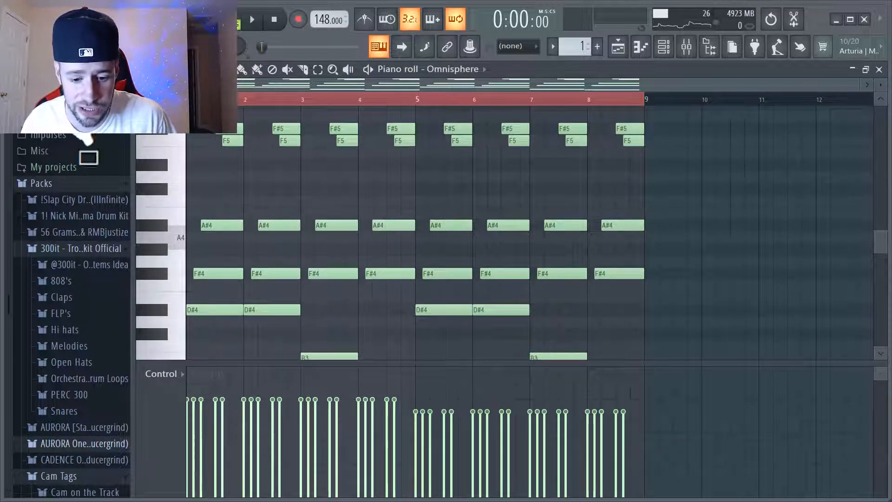
key("space")
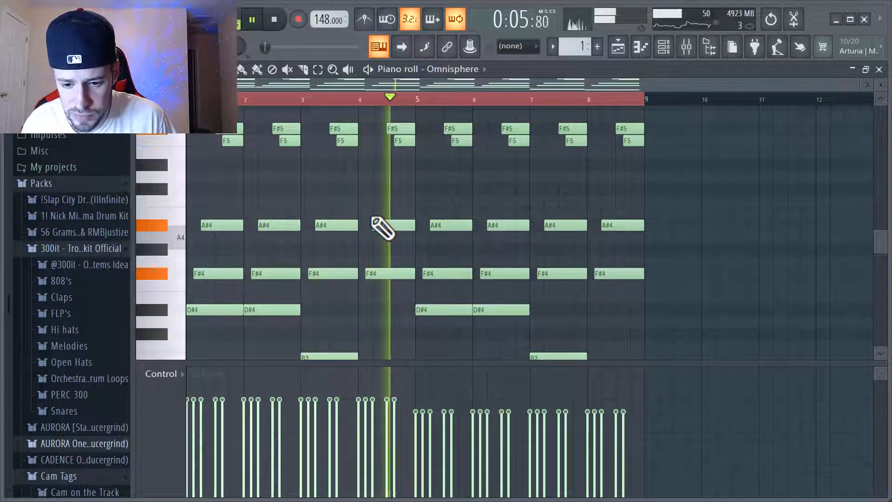
key("space")
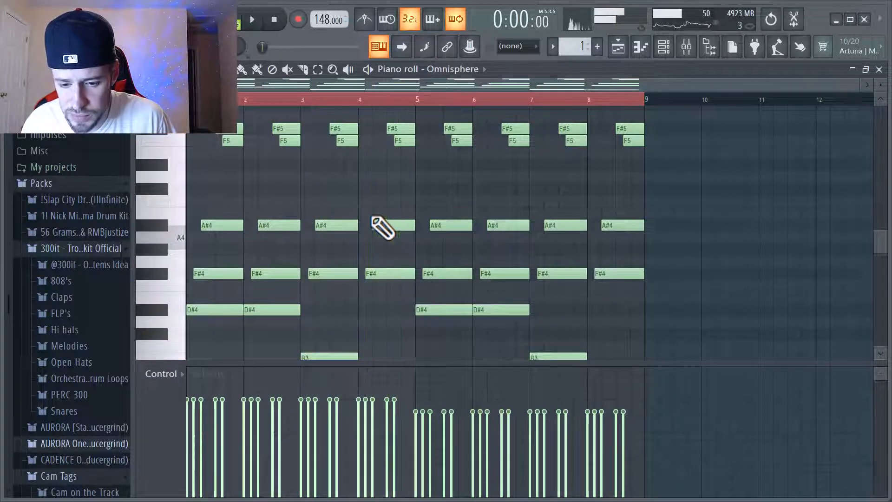
- Solo Track 2 in the playlist and inspect the sample settings of its PG AURORA Texture - The Depths Of Space clip
left_click(618, 46)
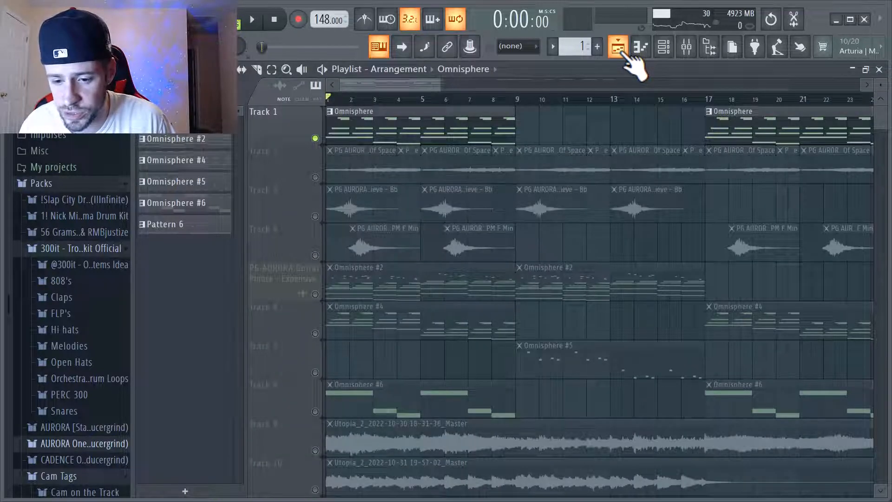
right_click(315, 178)
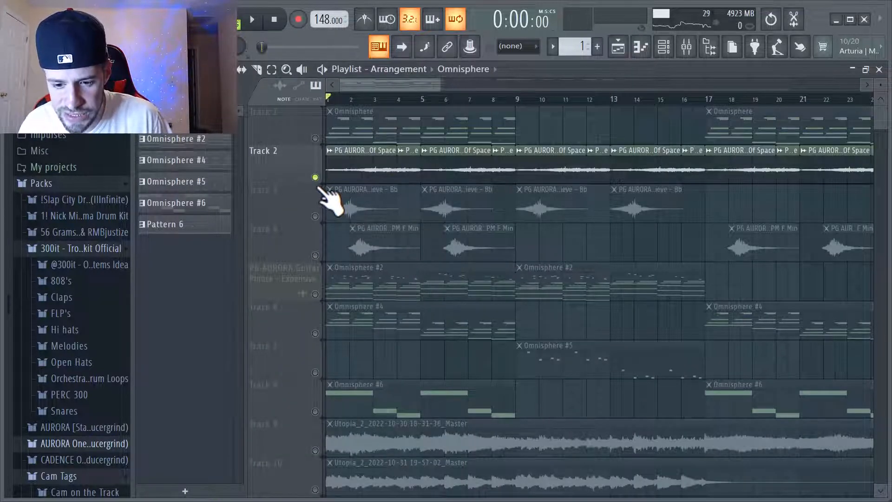
scroll(339, 194, "up", 3)
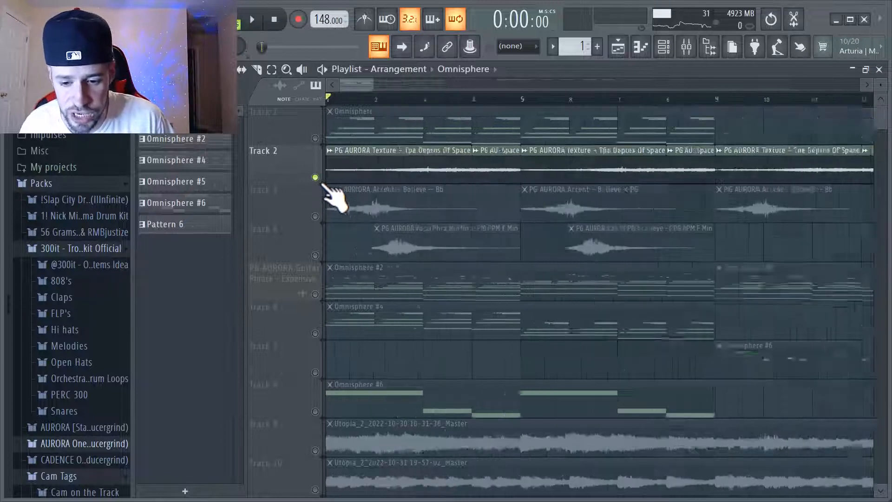
left_click(367, 169)
double_click(367, 169)
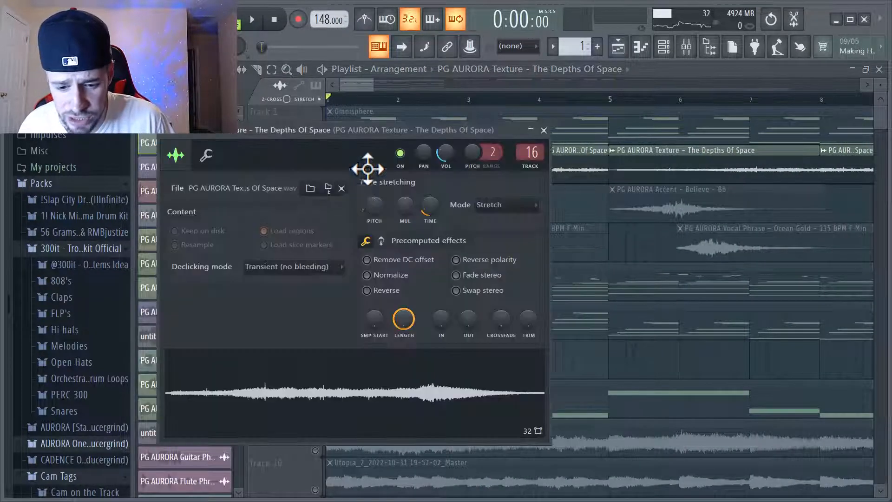
left_click(360, 88)
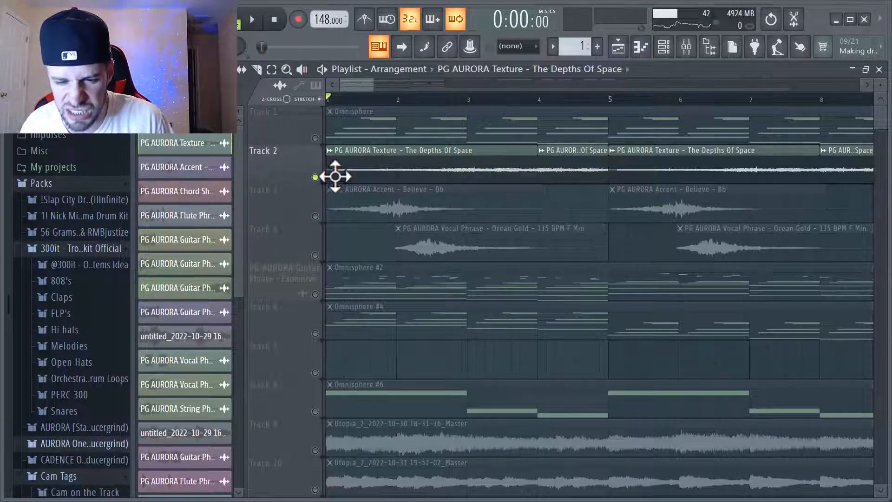
- Play back the soloed Depths Of Space texture from the start across its first bars, and stop playback
key("space")
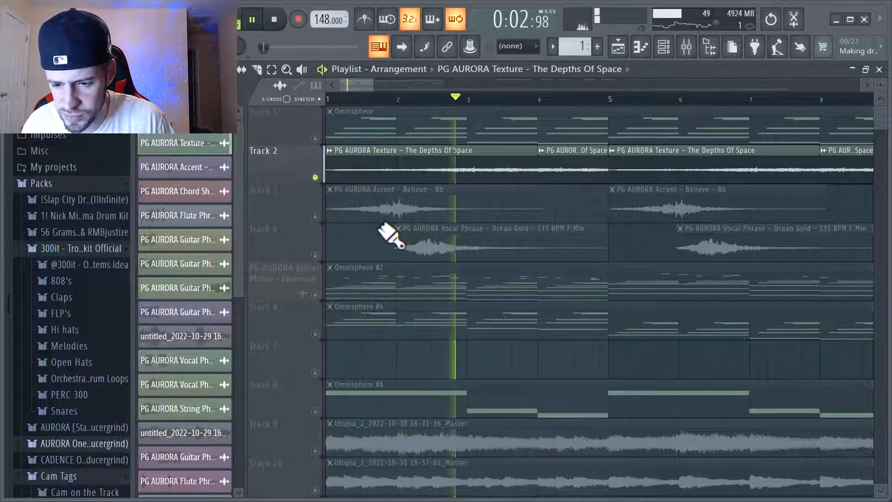
scroll(389, 234, "down", 2)
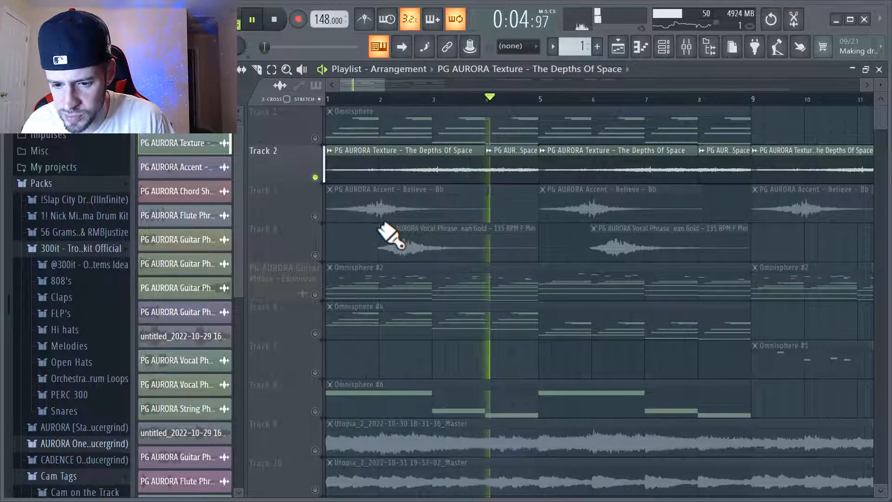
key("space")
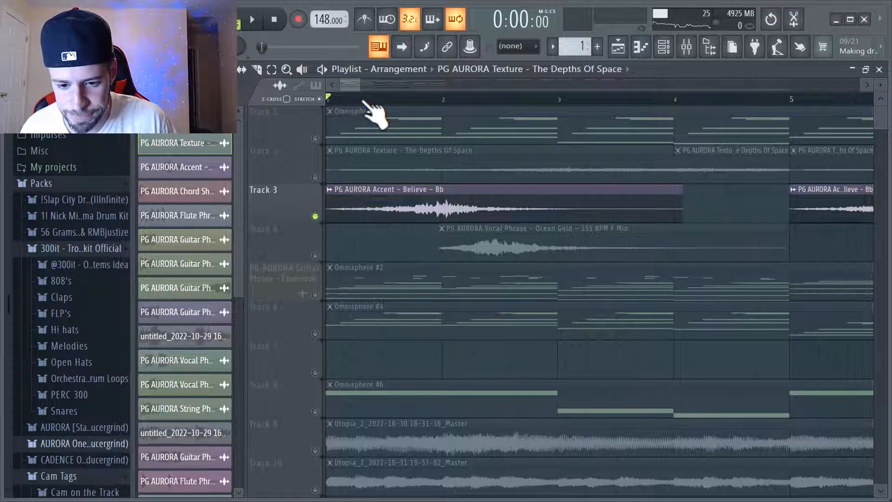
- Play back the Believe accent on Track 3, and solo and audition the Ocean Gold vocal phrase on Track 4
key("space")
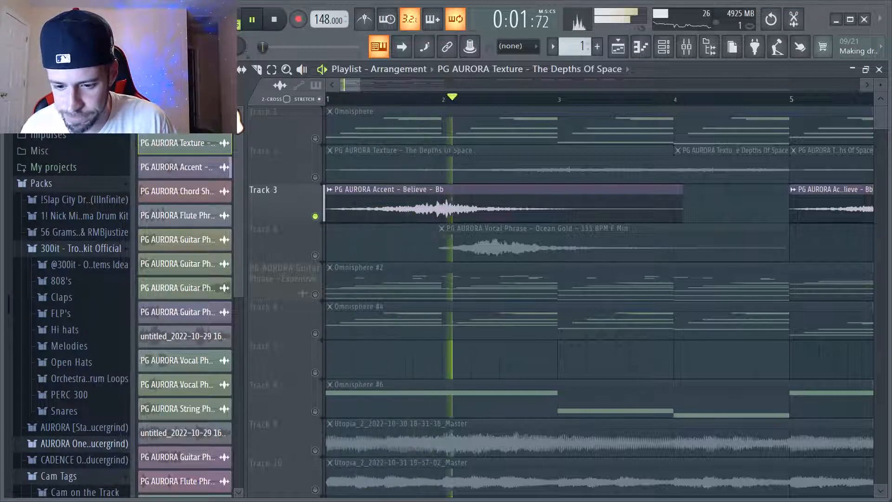
key("space")
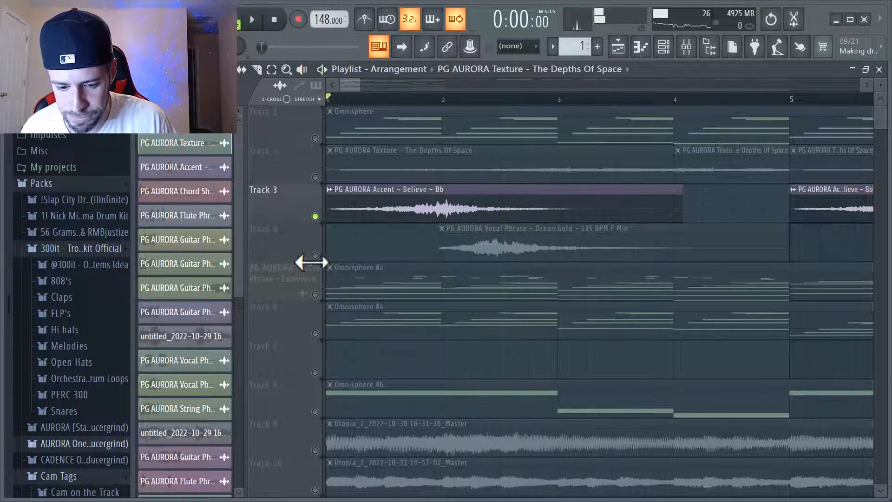
right_click(315, 256)
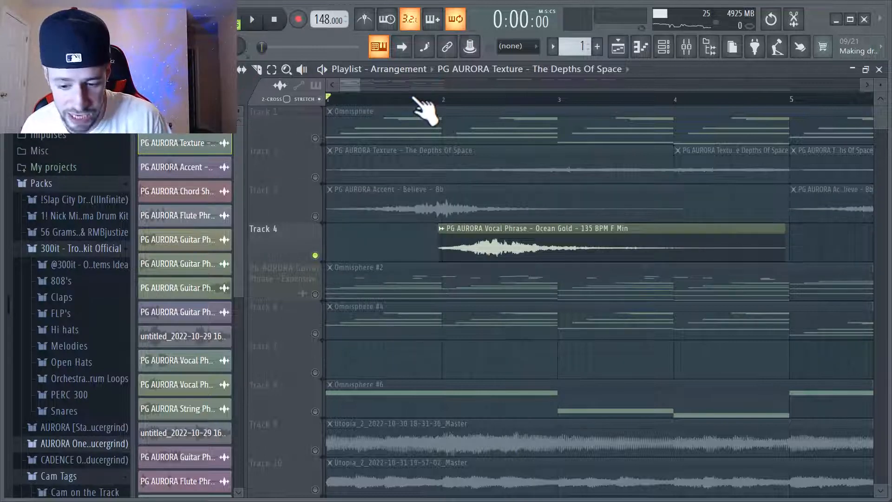
key("space")
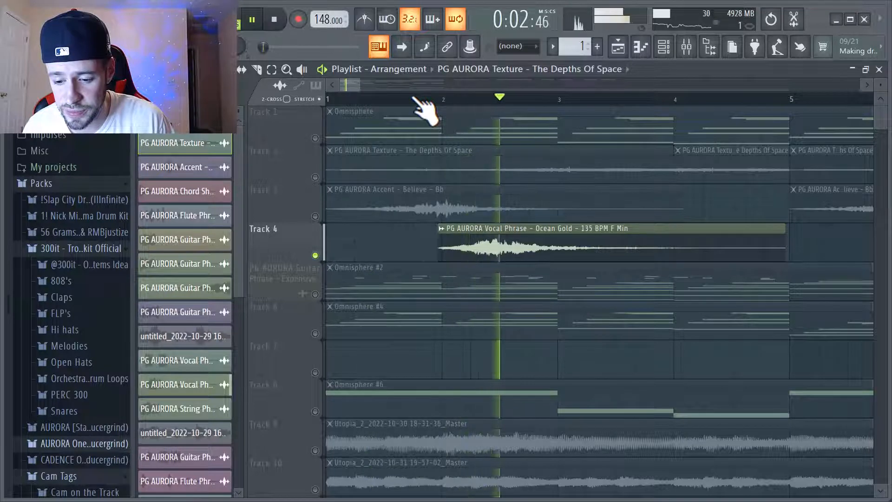
key("space")
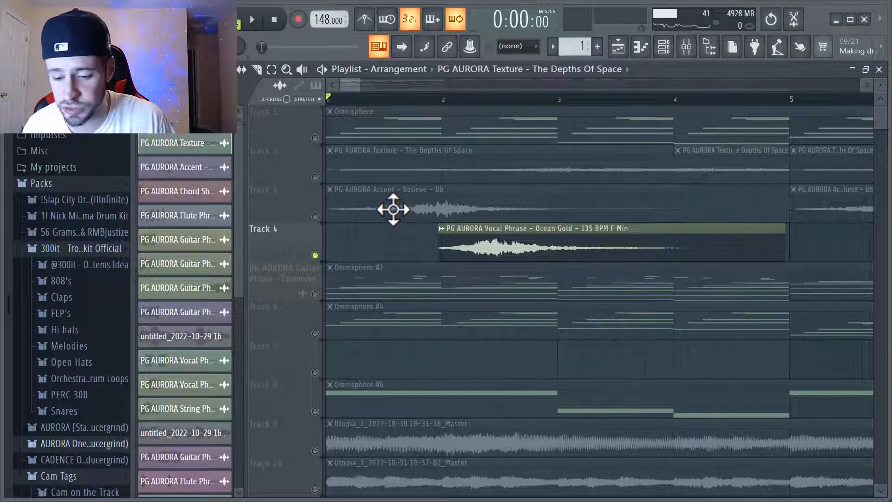
- Solo Track 7, set the song position to bar 9 where Omnisphere #5 begins, and open that channel's Omnisphere instrument
scroll(577, 199, "down", 4)
scroll(578, 199, "down", 6, "ctrl")
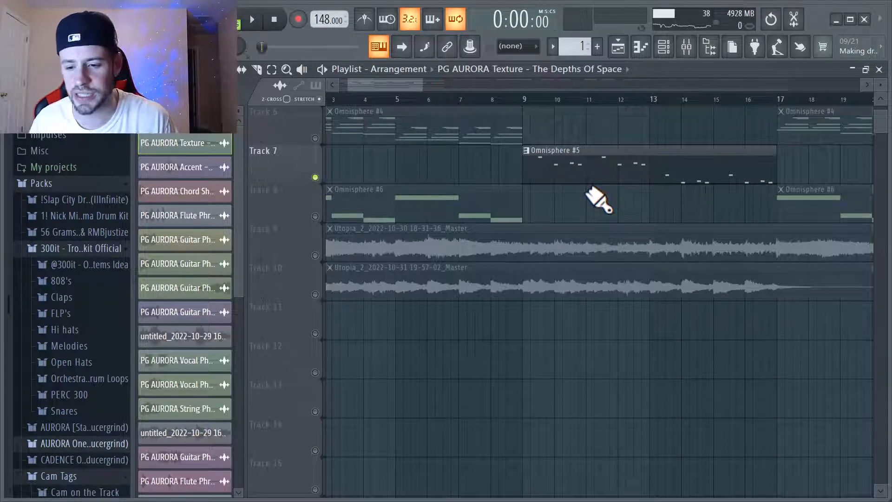
scroll(679, 185, "down", 2, "ctrl")
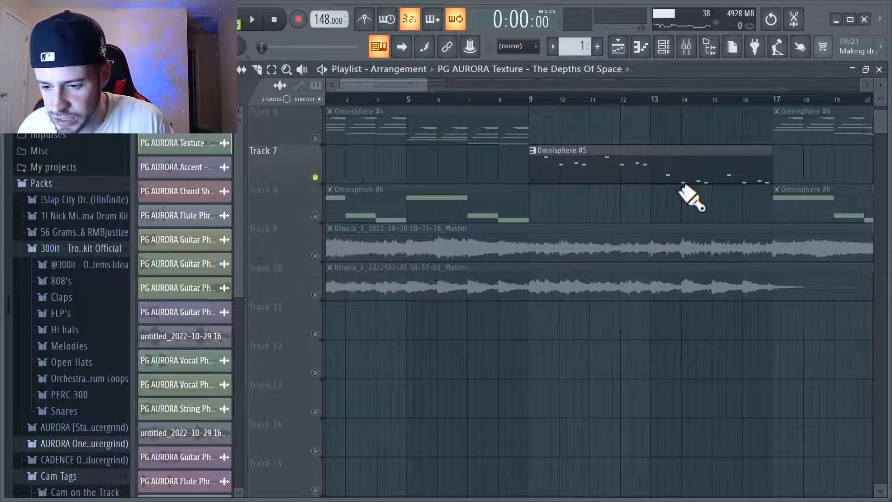
scroll(655, 179, "up", 4, "ctrl")
left_click(432, 99)
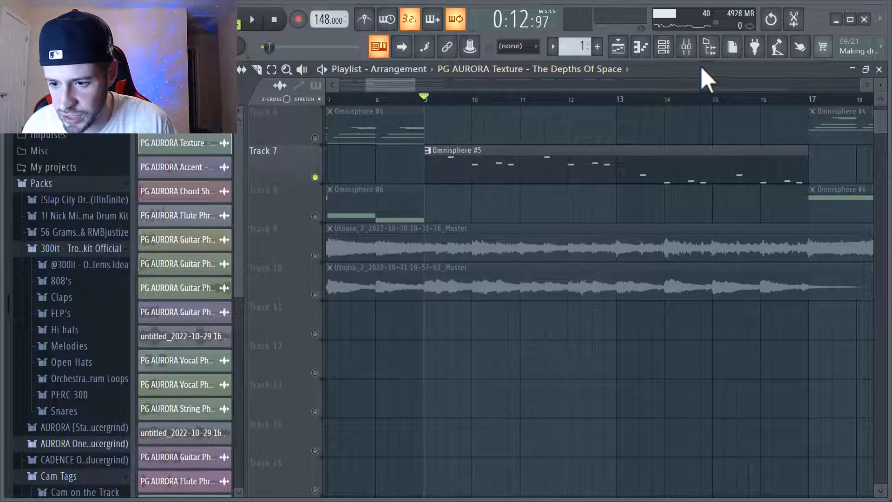
left_click(663, 47)
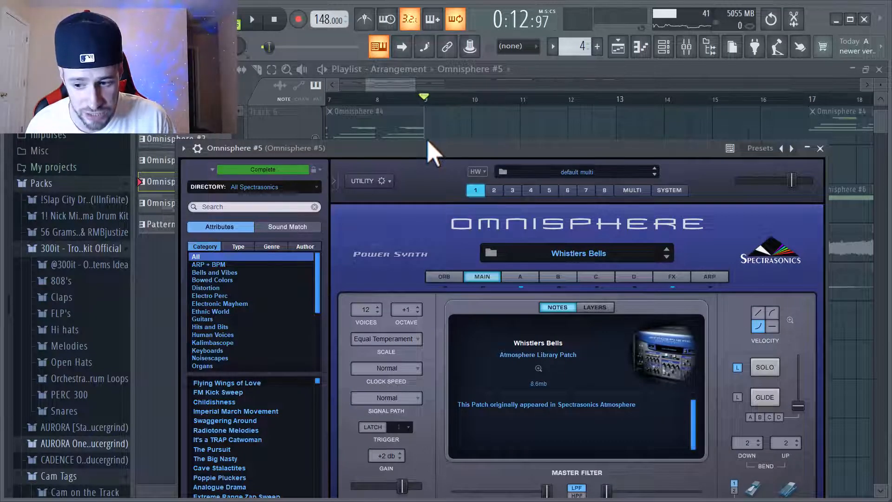
- Open Omnisphere #5 in the piano roll and play it back, following its high notes and the lower notes in the second half
key("F7")
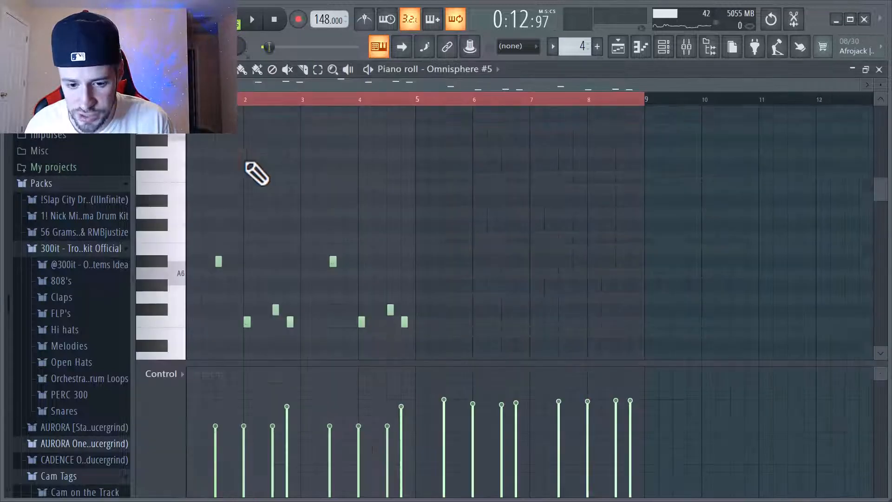
key("space")
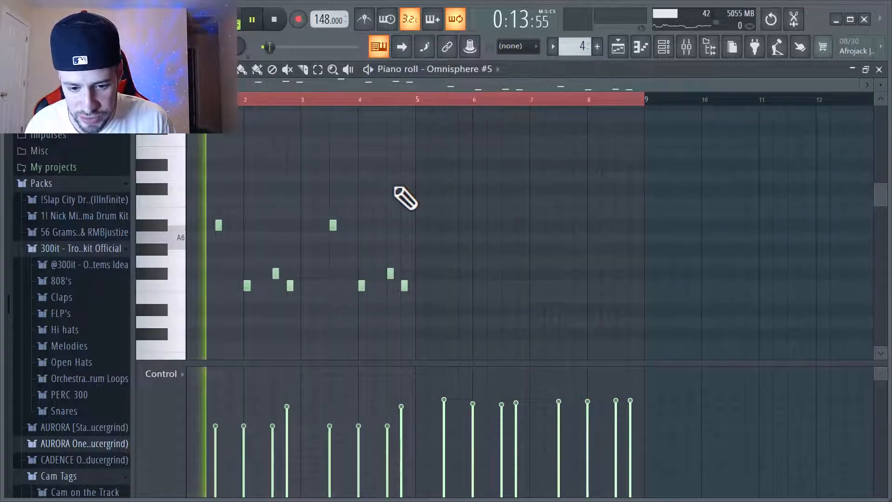
scroll(403, 198, "down", 1)
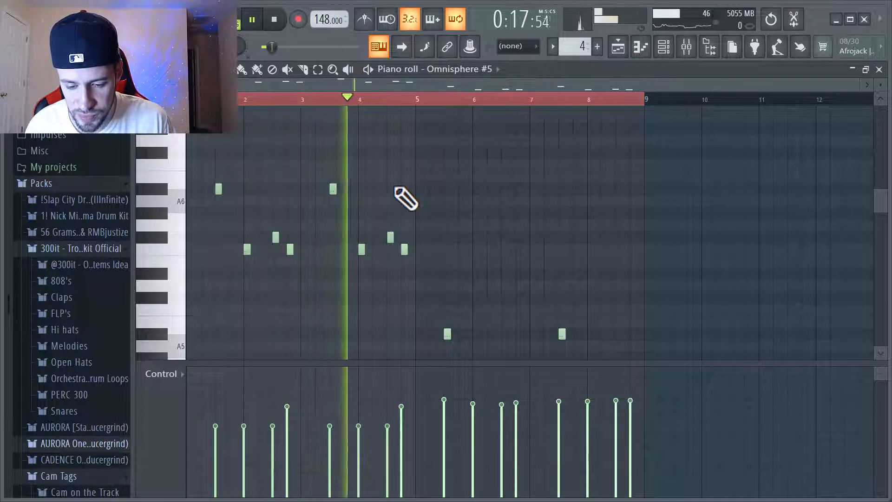
scroll(406, 199, "down", 3)
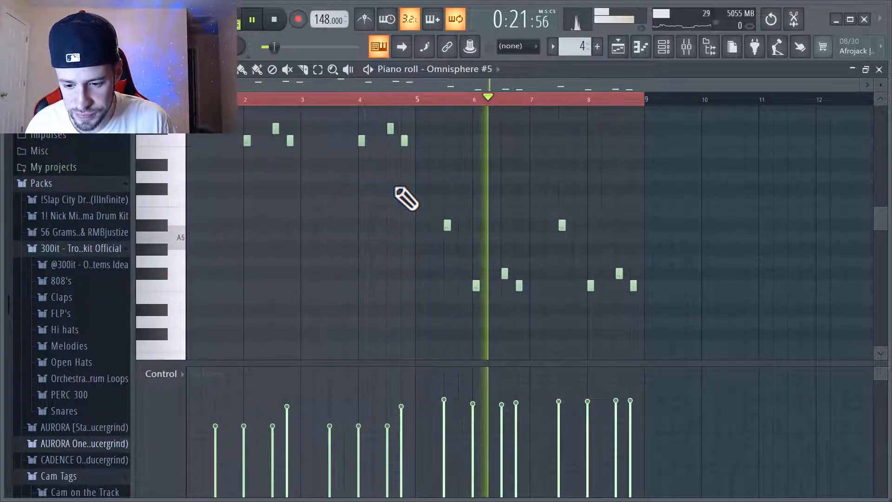
key("space")
scroll(380, 199, "up", 2)
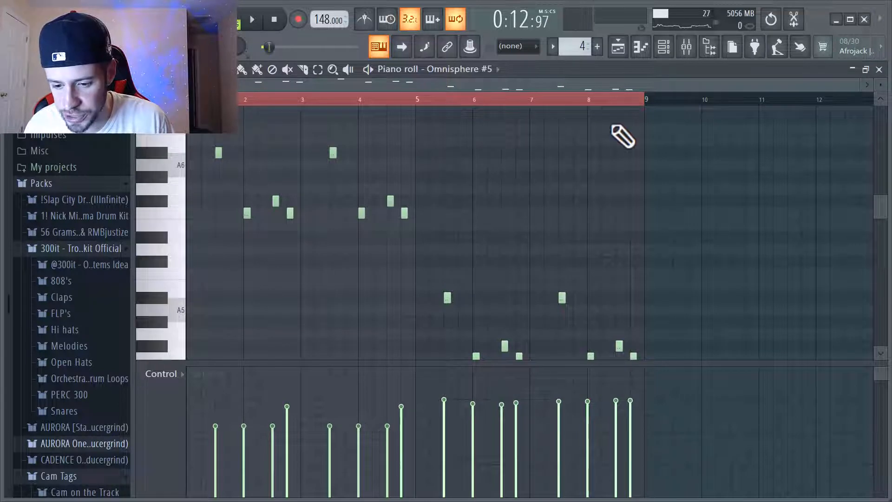
- Solo Track 8, return the song position to the start, and open the Omnisphere #6 pattern in the piano roll
left_click(618, 46)
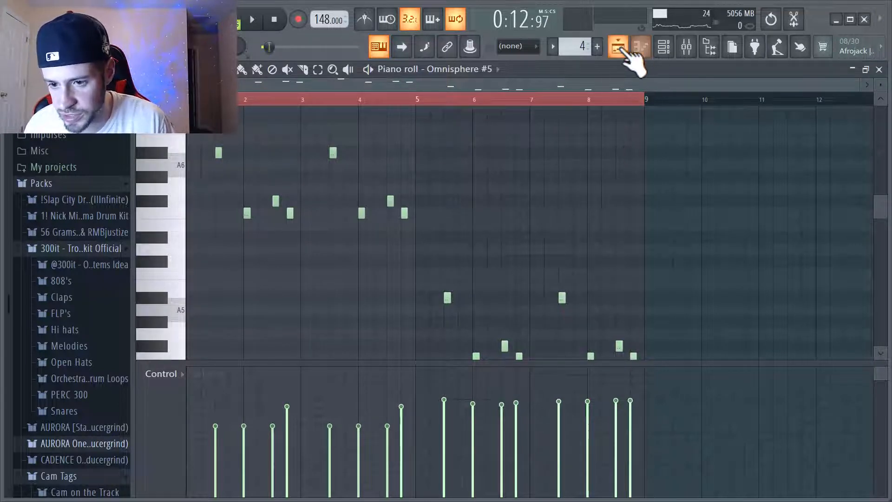
right_click(315, 217)
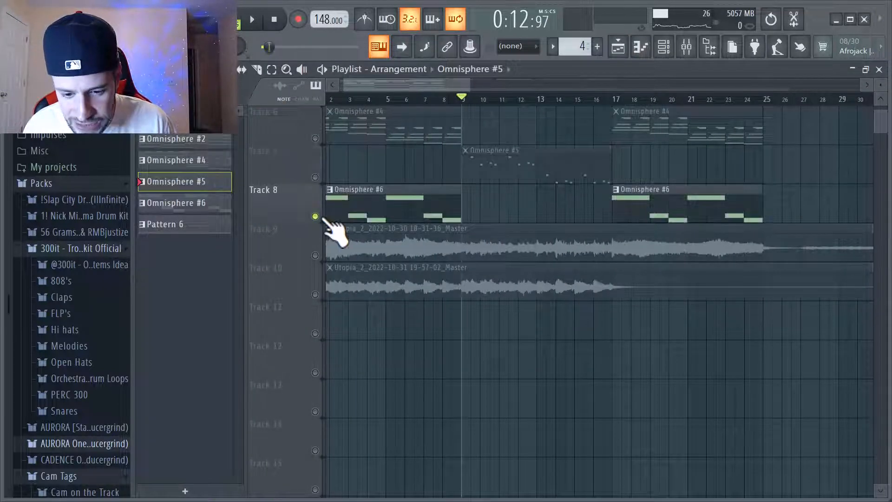
left_click_drag(396, 100, 326, 100)
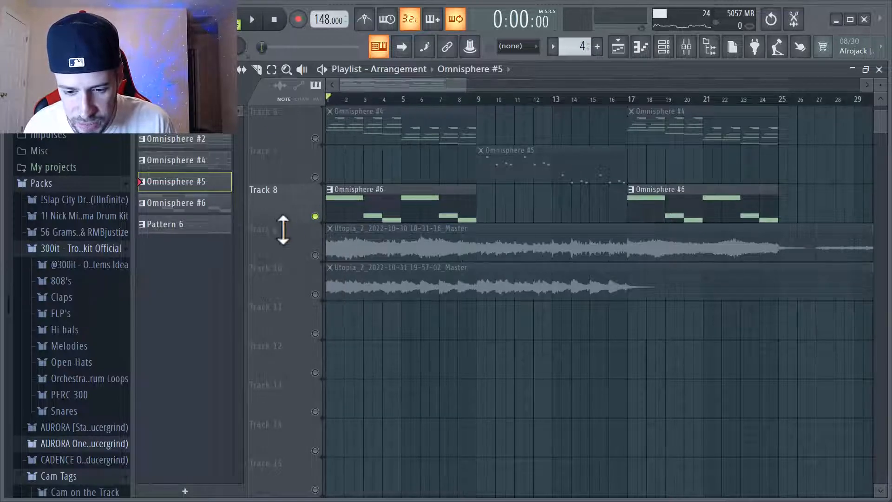
scroll(283, 229, "up", 3)
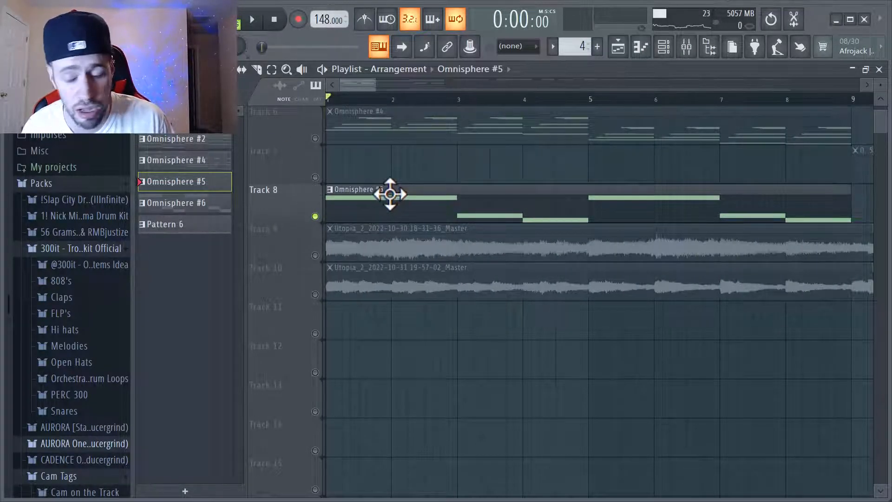
left_click(663, 46)
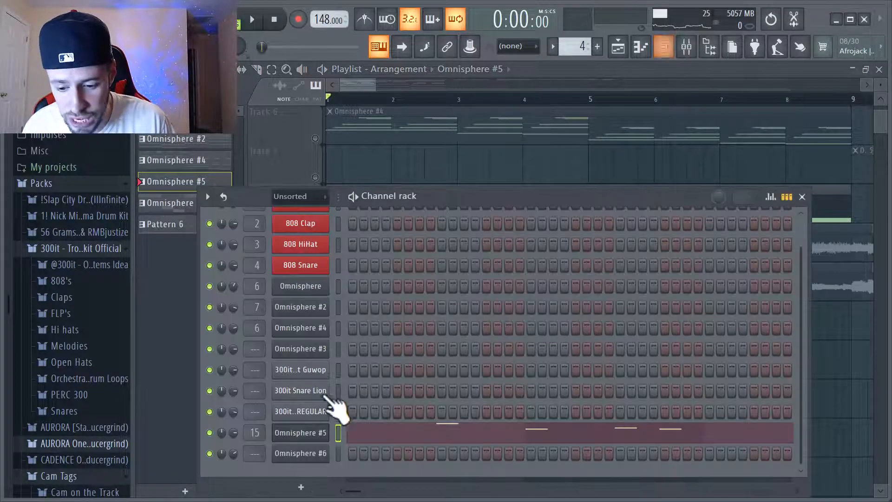
left_click(301, 453)
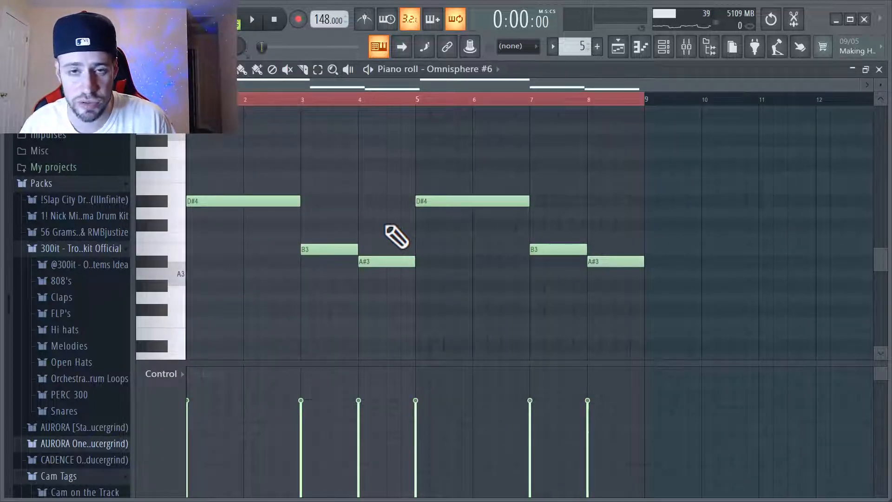
- Play back the long D#4, B3 and A#3 notes of Omnisphere #6, stop playback and return to the playlist
key("space")
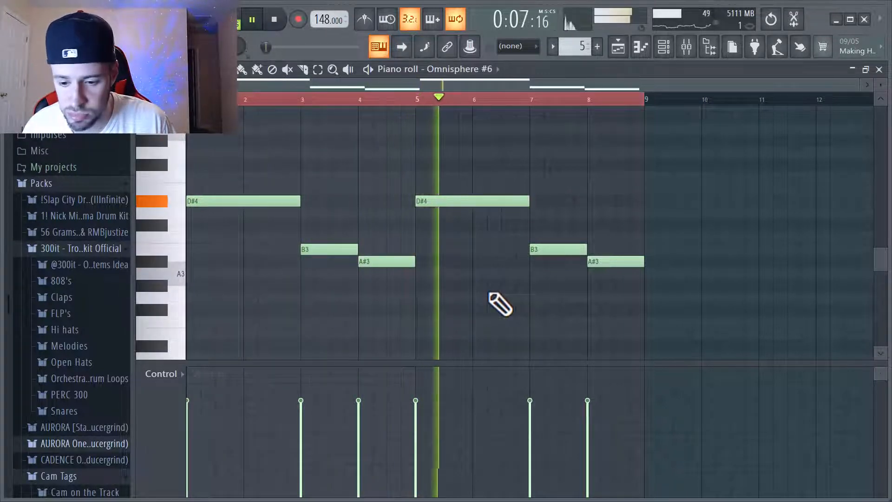
key("space")
key("Escape")
scroll(320, 277, "up", 3)
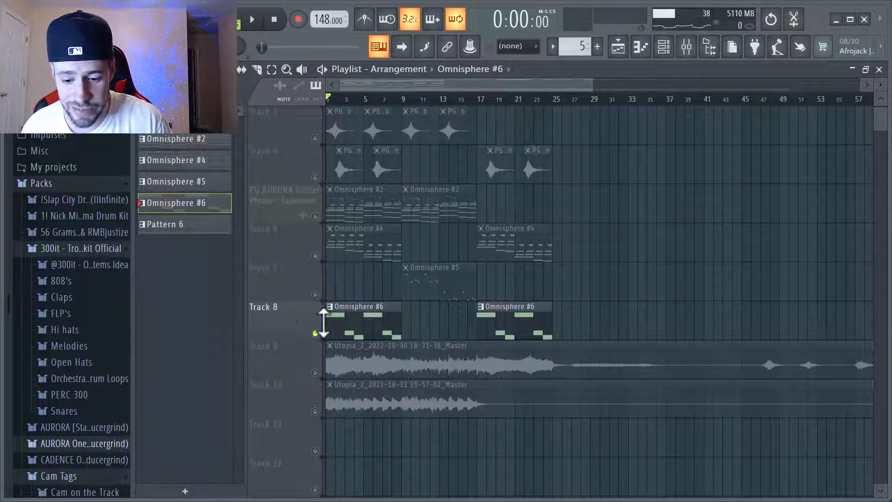
- Check the effect chains of several PG AURORA mixer tracks and open the HalfTime plugin on Insert 7
left_click(686, 47)
left_click(447, 177)
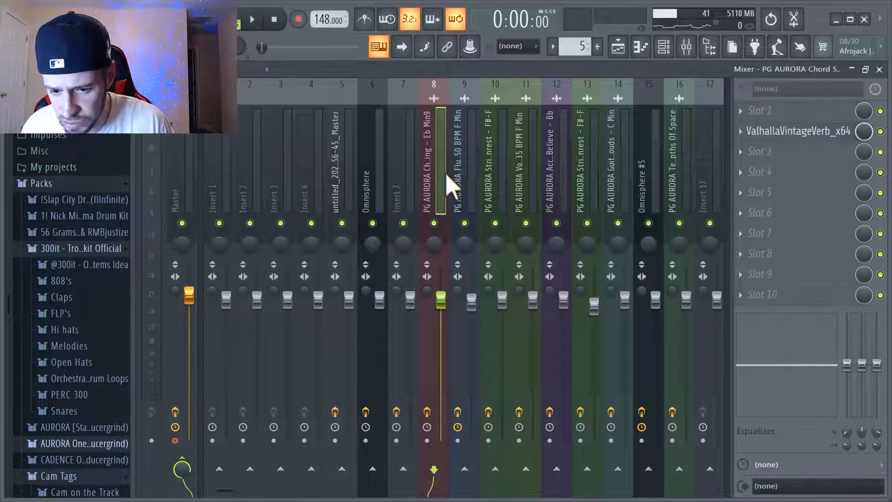
left_click(492, 186)
left_click(441, 176)
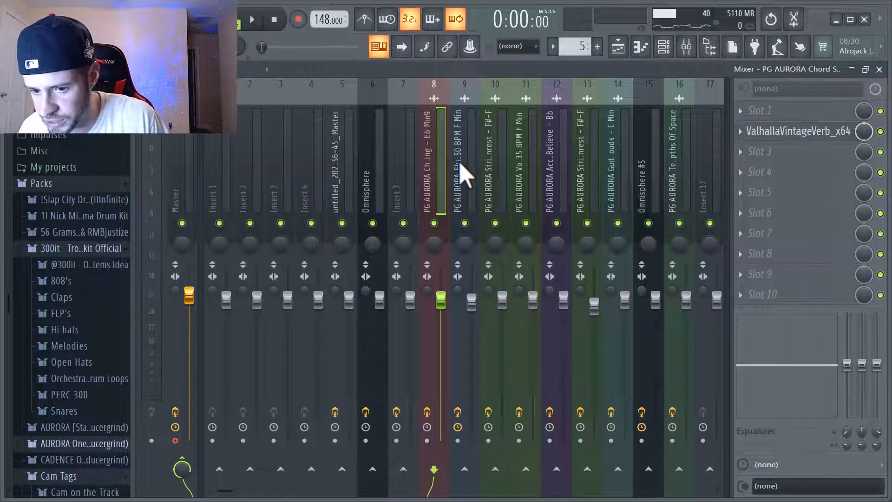
left_click(462, 175)
left_click(405, 158)
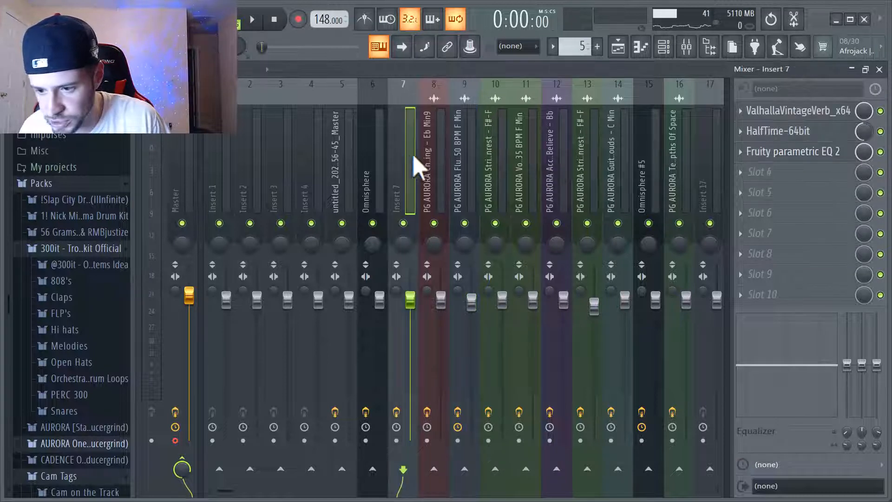
left_click(778, 137)
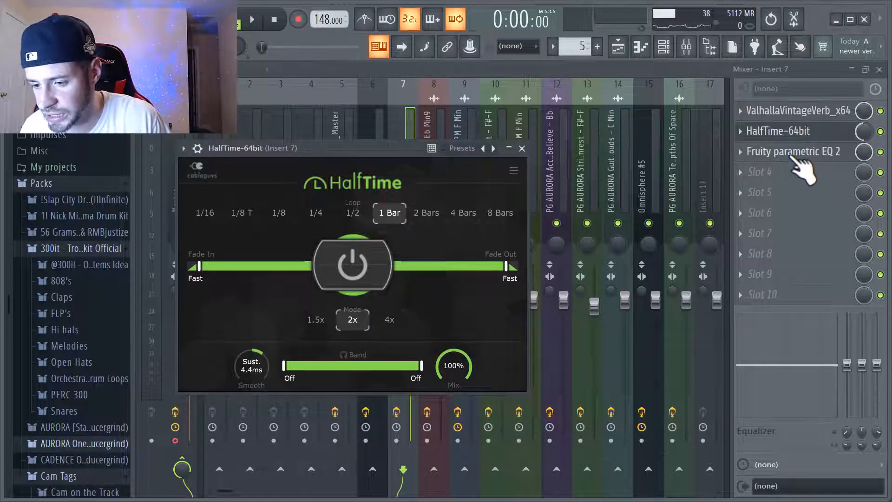
- Examine the mixer effect chains of the PG AURORA chord, string and vocal phrase tracks
left_click(440, 149)
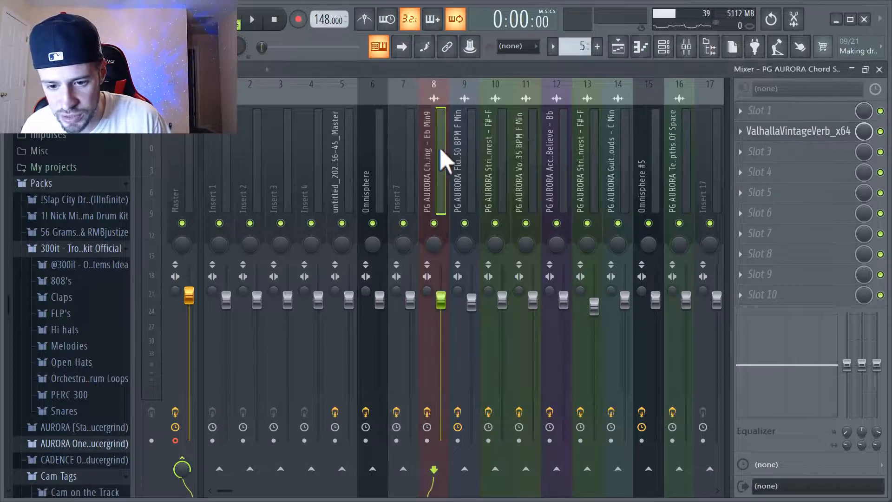
left_click(496, 161)
left_click(528, 176)
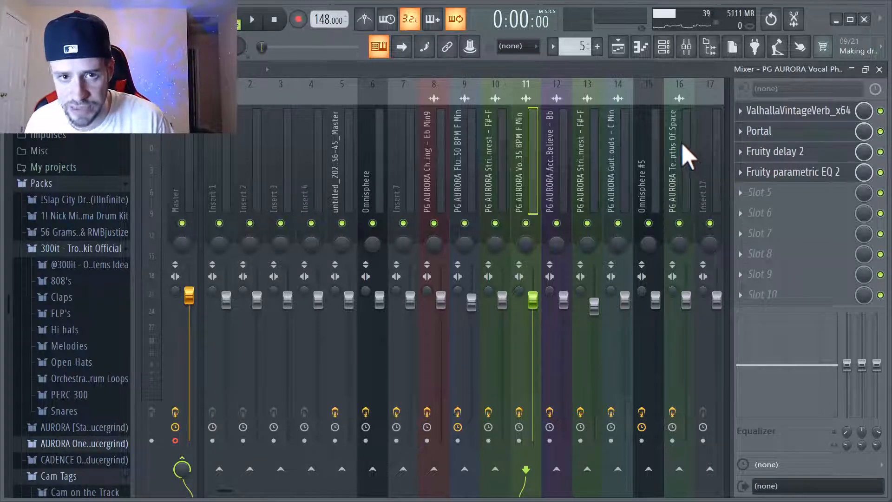
left_click(618, 46)
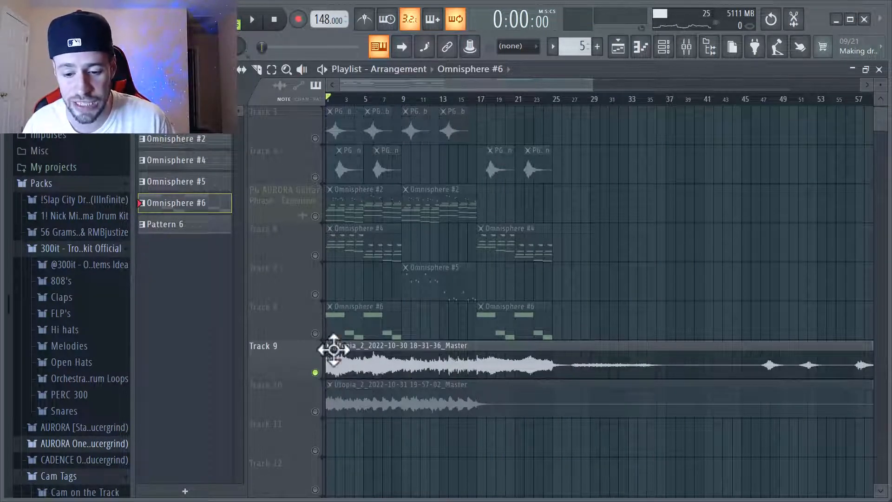
key("space")
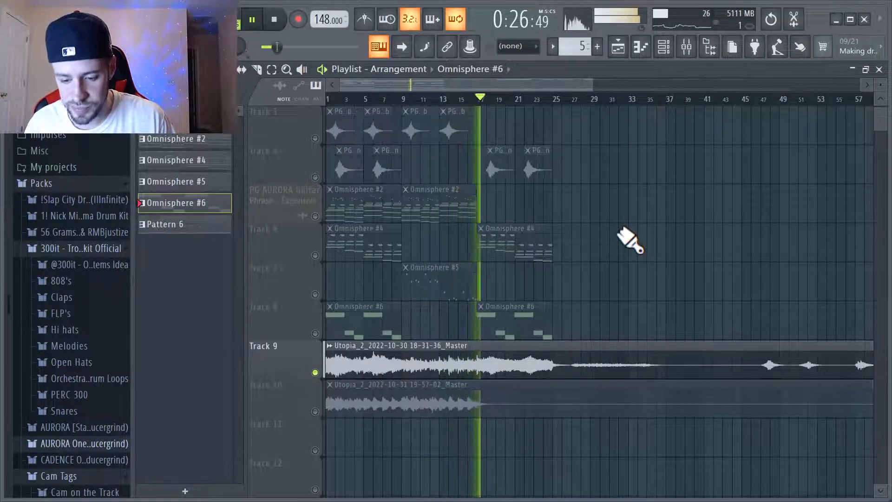
key("space")
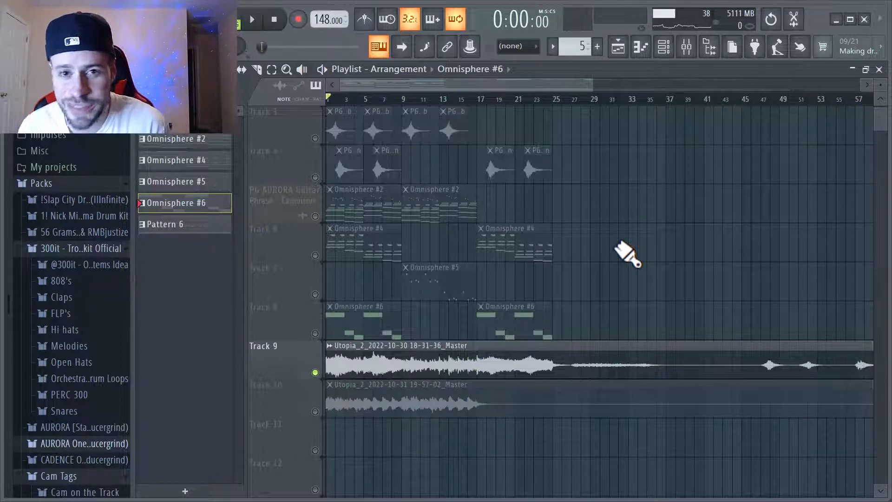